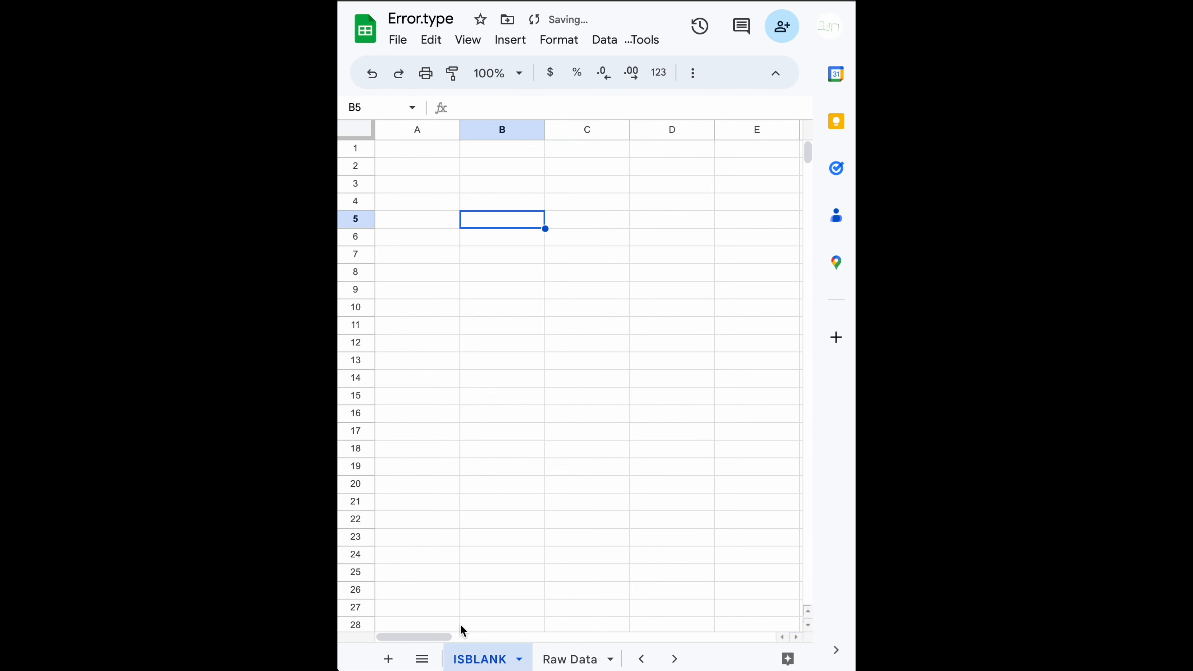
- Rename the spreadsheet file as ISBLANK
click(449, 19)
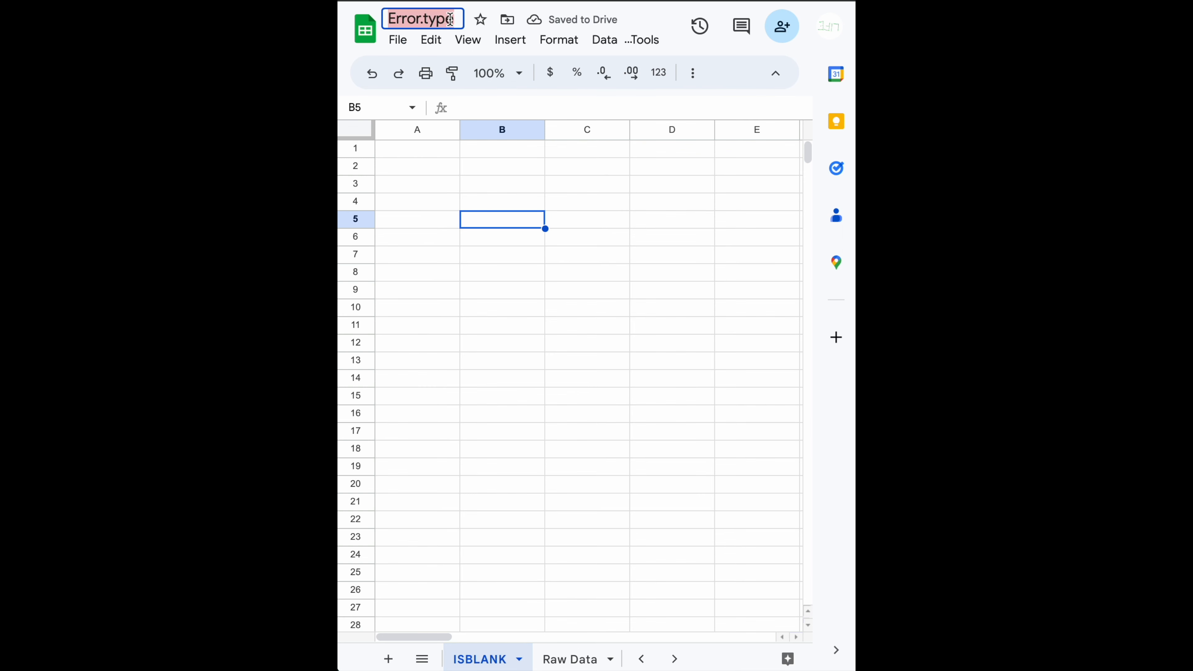
text(ISBLANK)
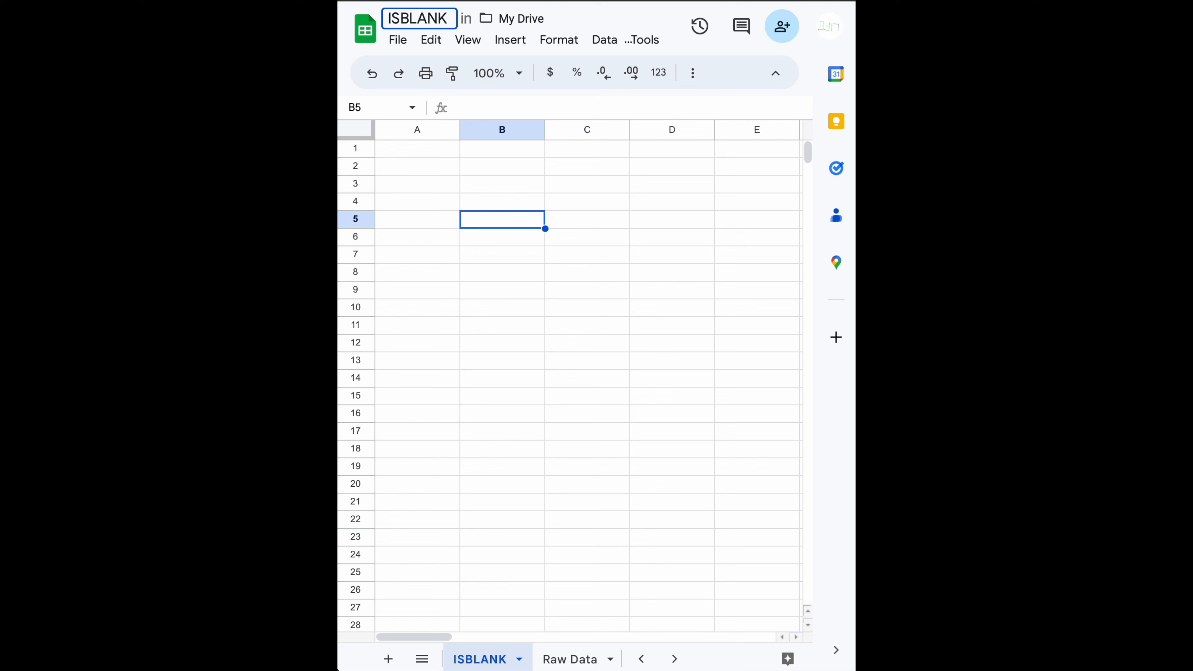
key(Return)
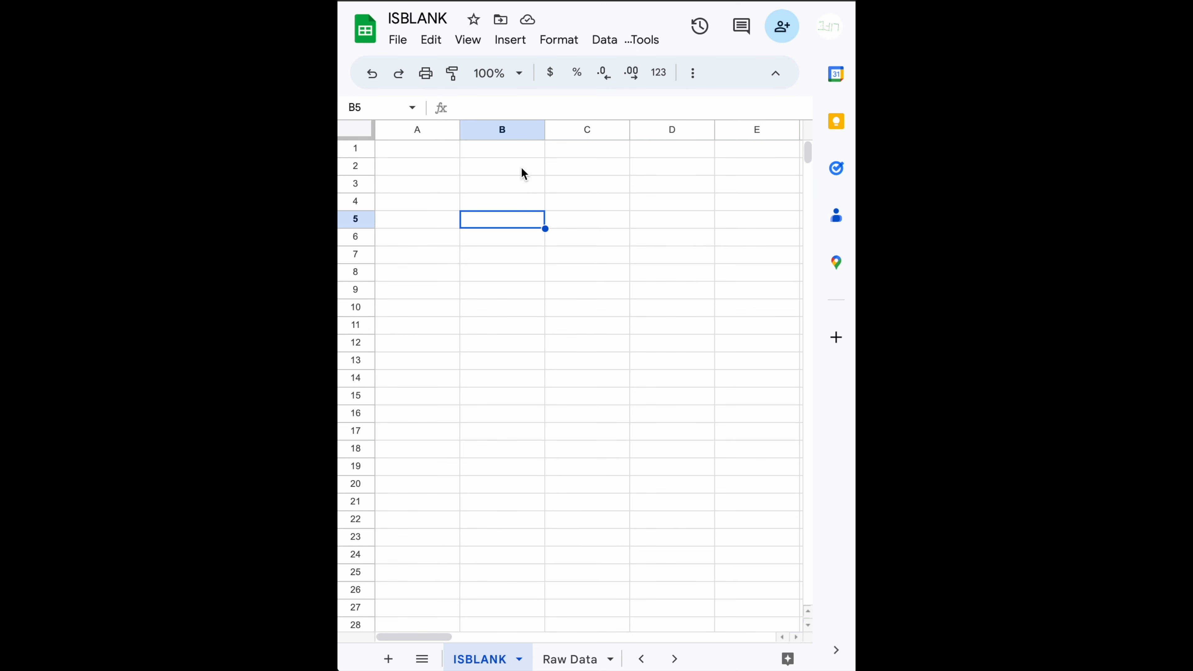
- Enter the formula =ISBLANK(A1) in cell B1 to check whether cell A1 is empty
click(478, 205)
click(448, 160)
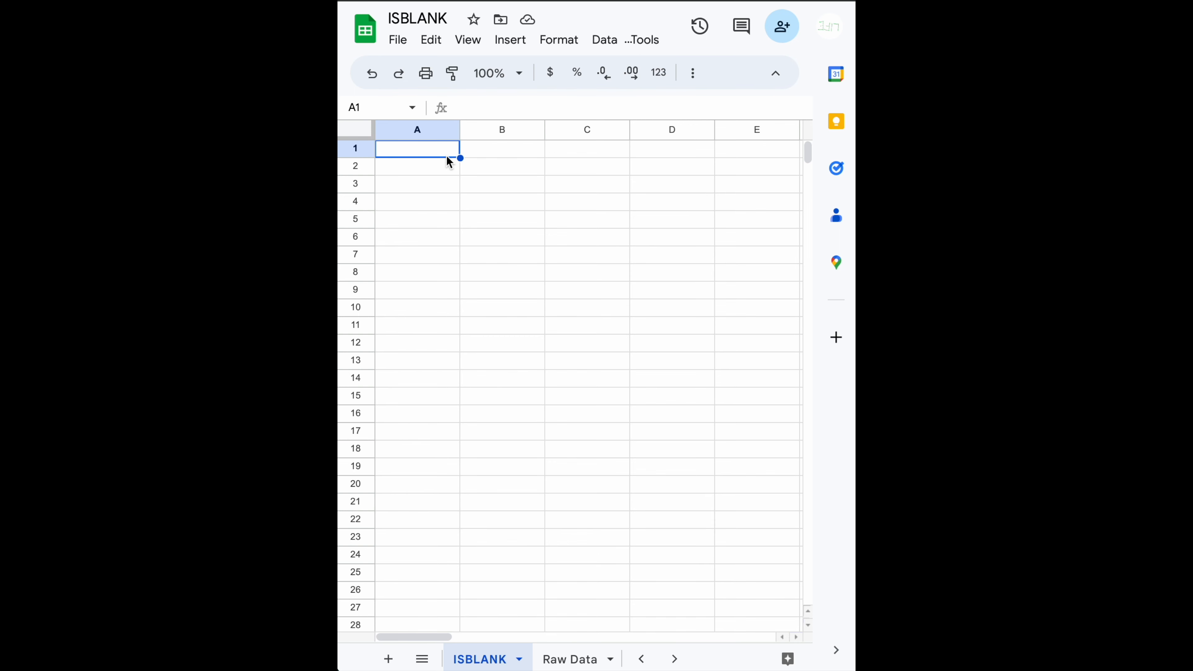
key(Right)
text(=)
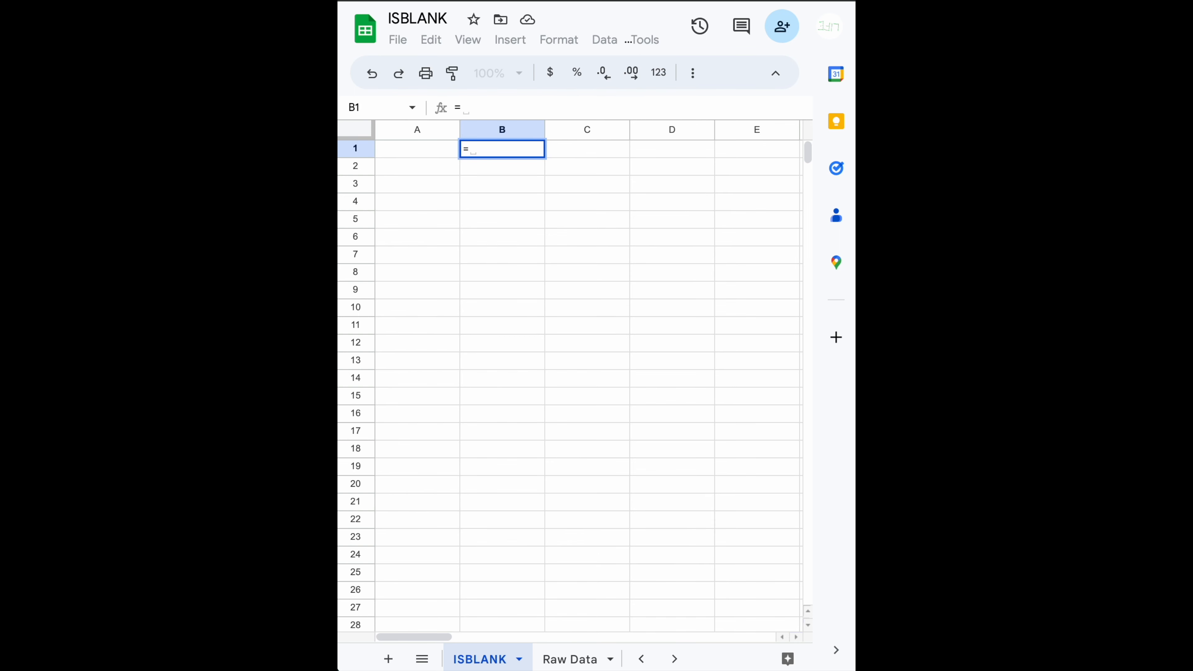
text(isbla)
key(Tab)
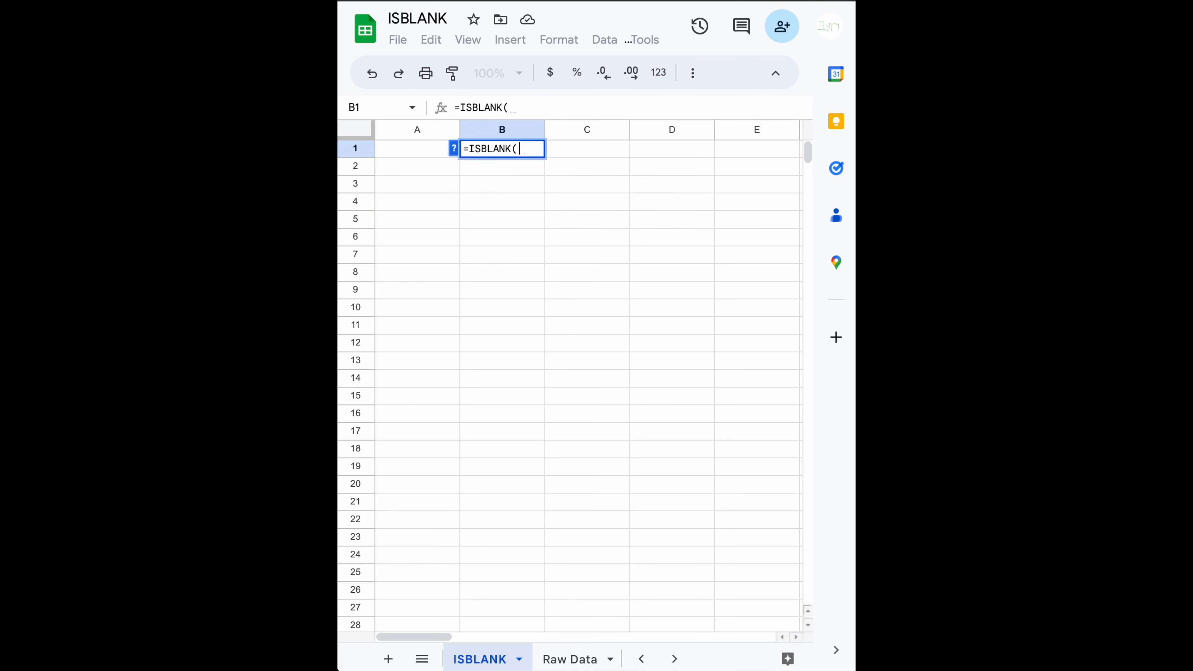
key(Left)
text())
key(Return)
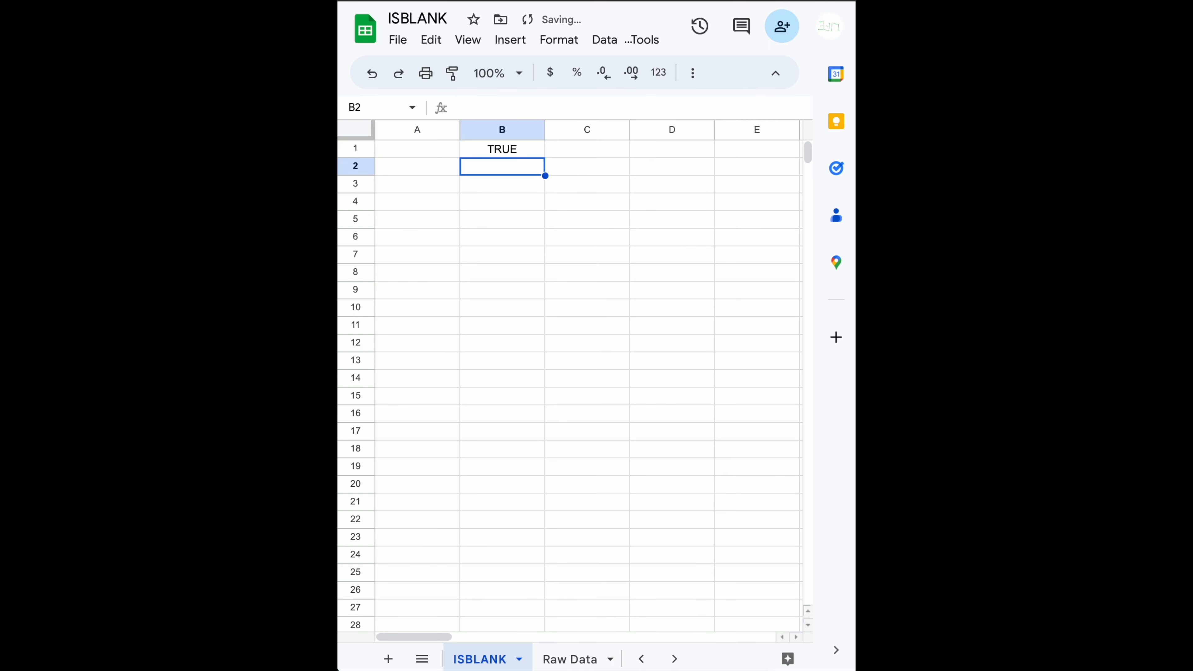
- Enter the value 10 in cell A1 to test the ISBLANK formula on a filled cell
key(Up)
key(Left)
text(10)
key(Return)
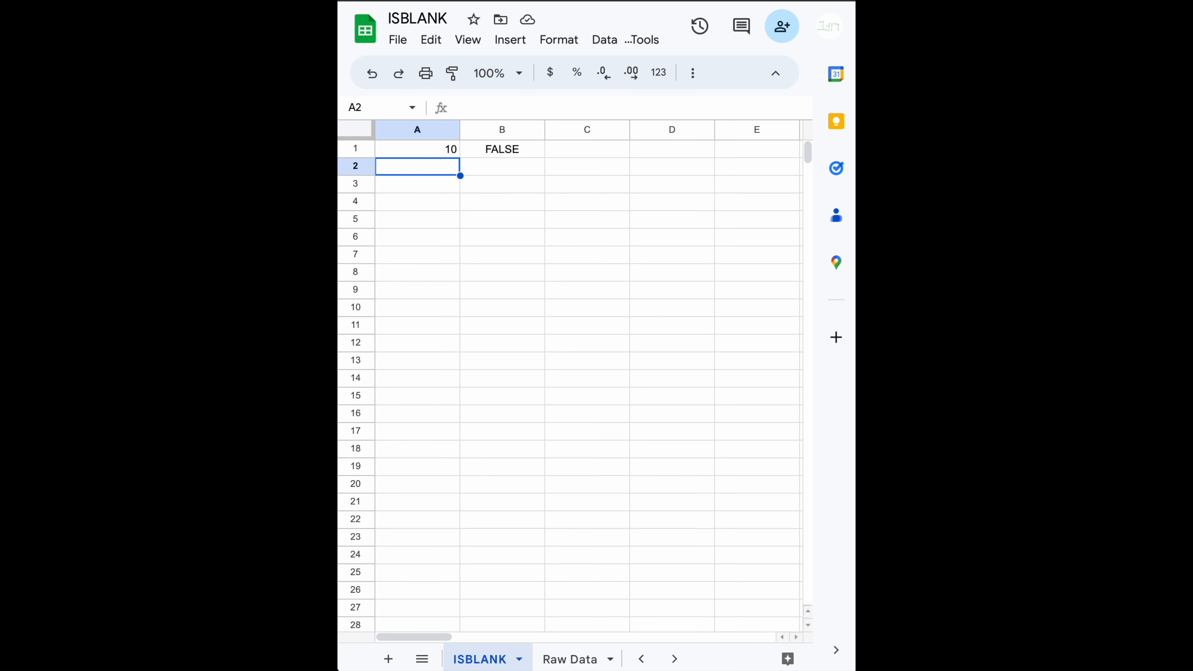
- Enter the value 10 in cell A3 and the value 2 in cell B3
key(Down)
key(Down)
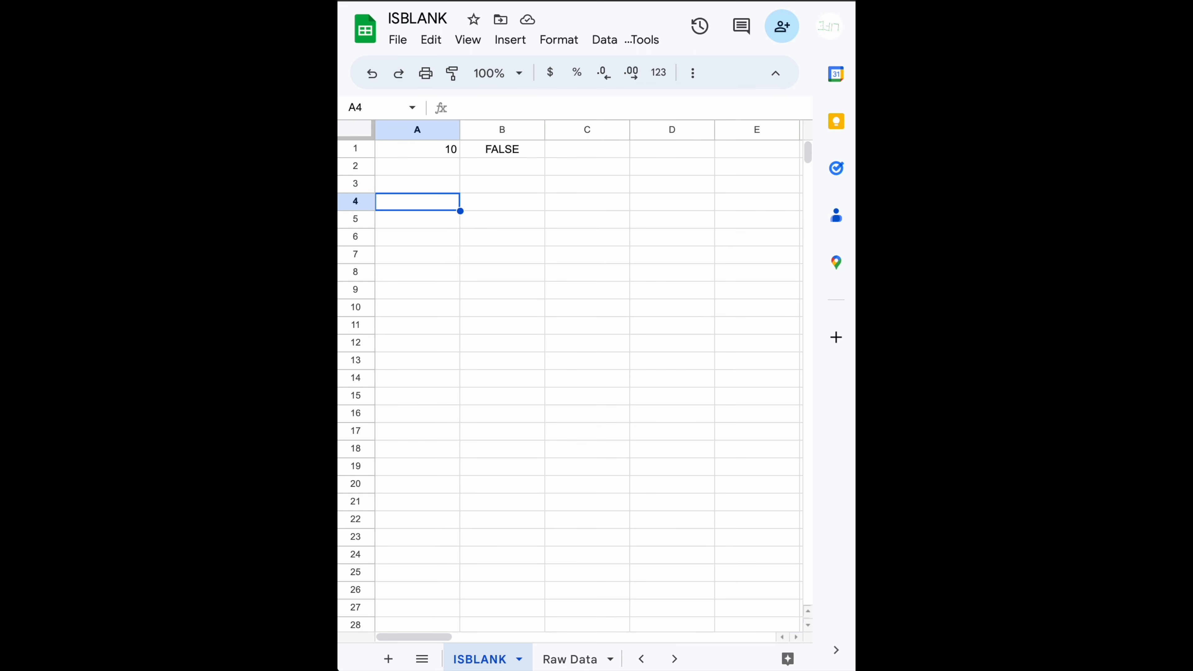
key(Up)
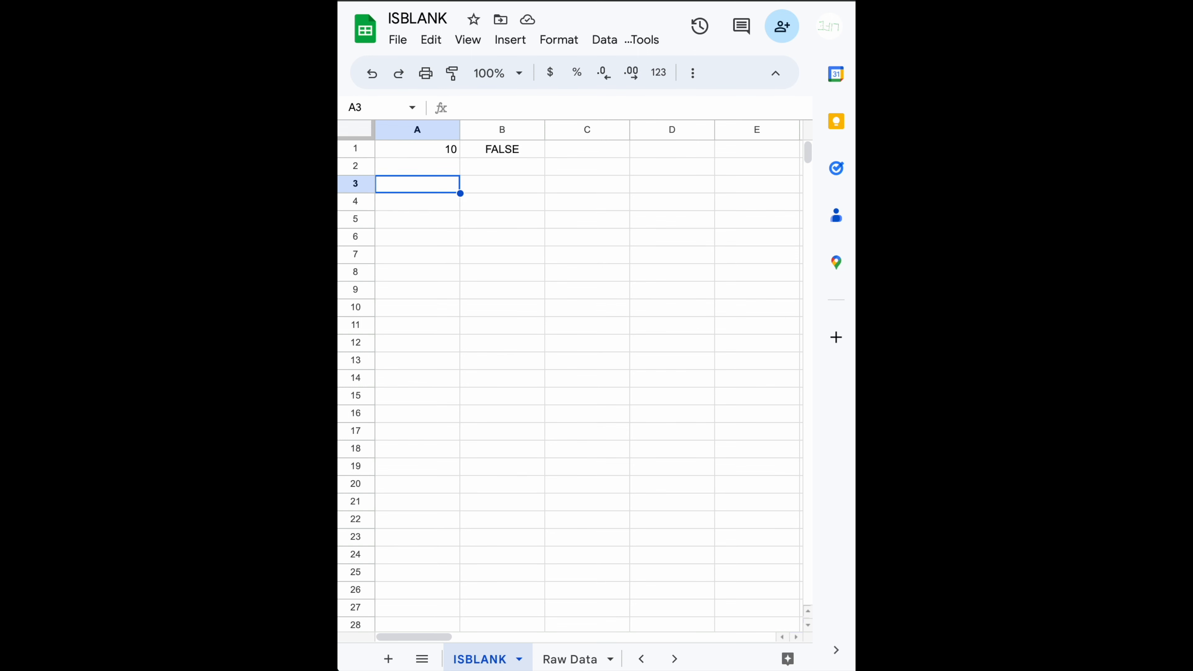
text(10)
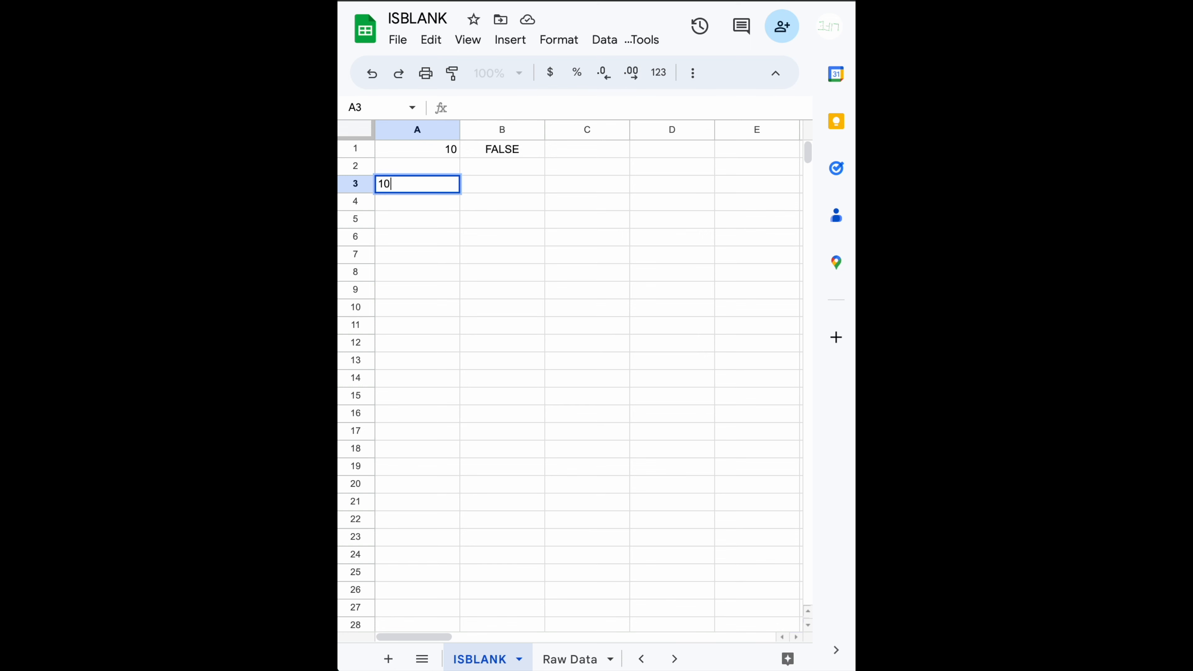
key(Tab)
text(2)
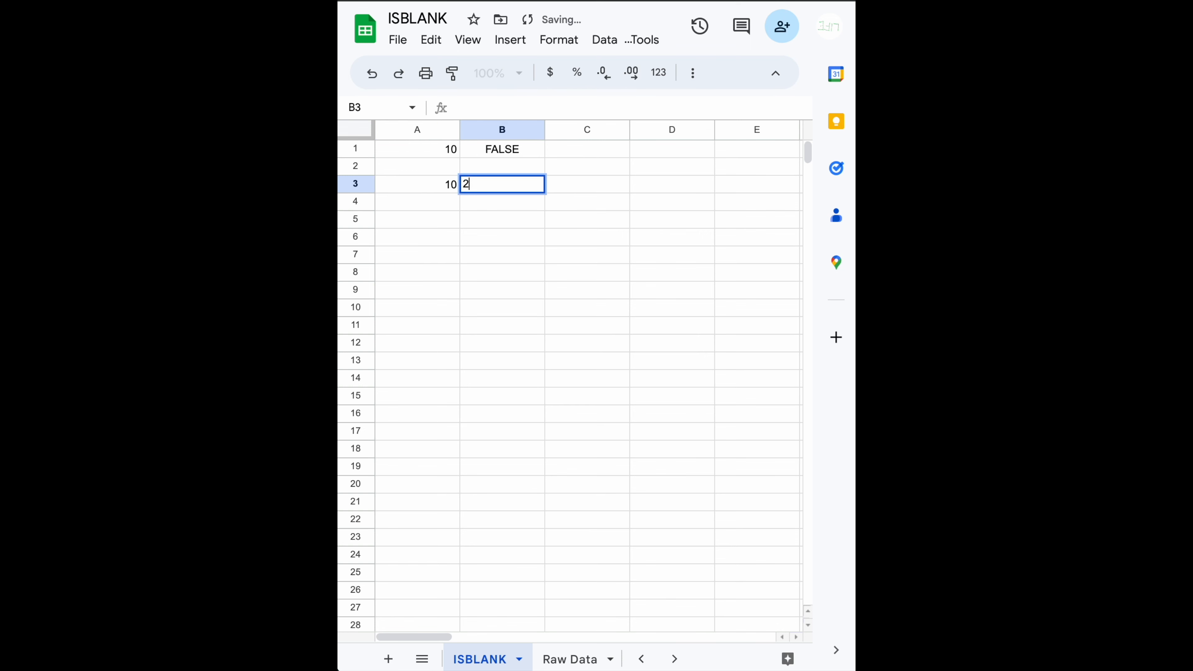
key(Tab)
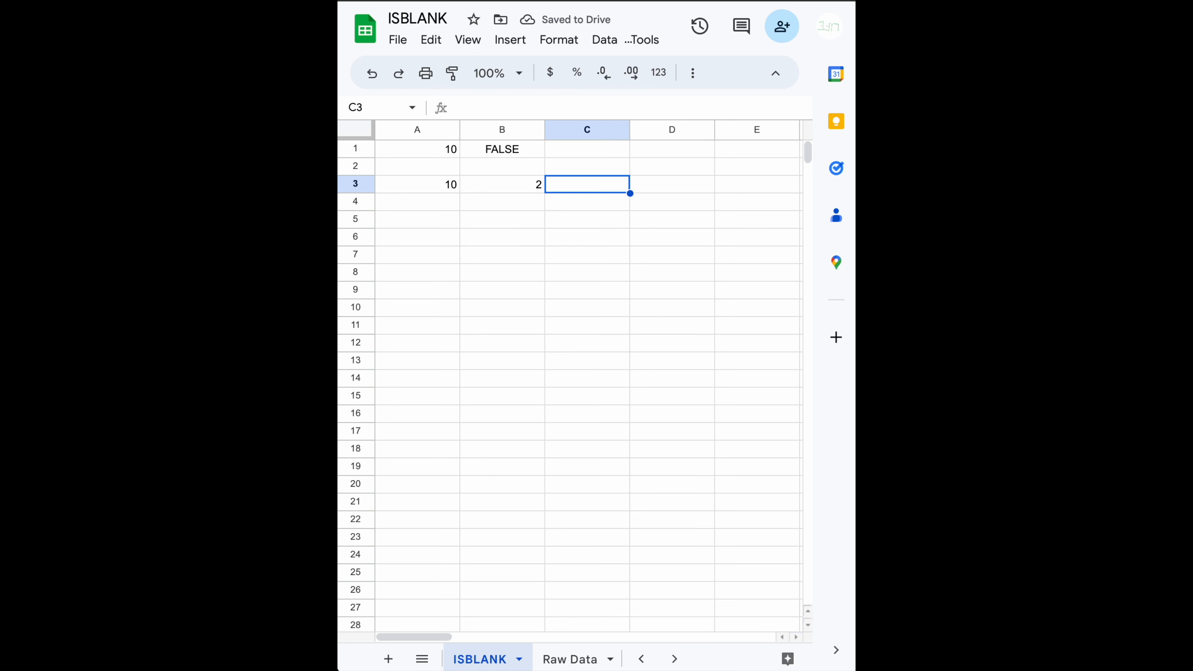
- Start an IF formula in cell C3 with ISBLANK(A3) as its logical test
text(=)
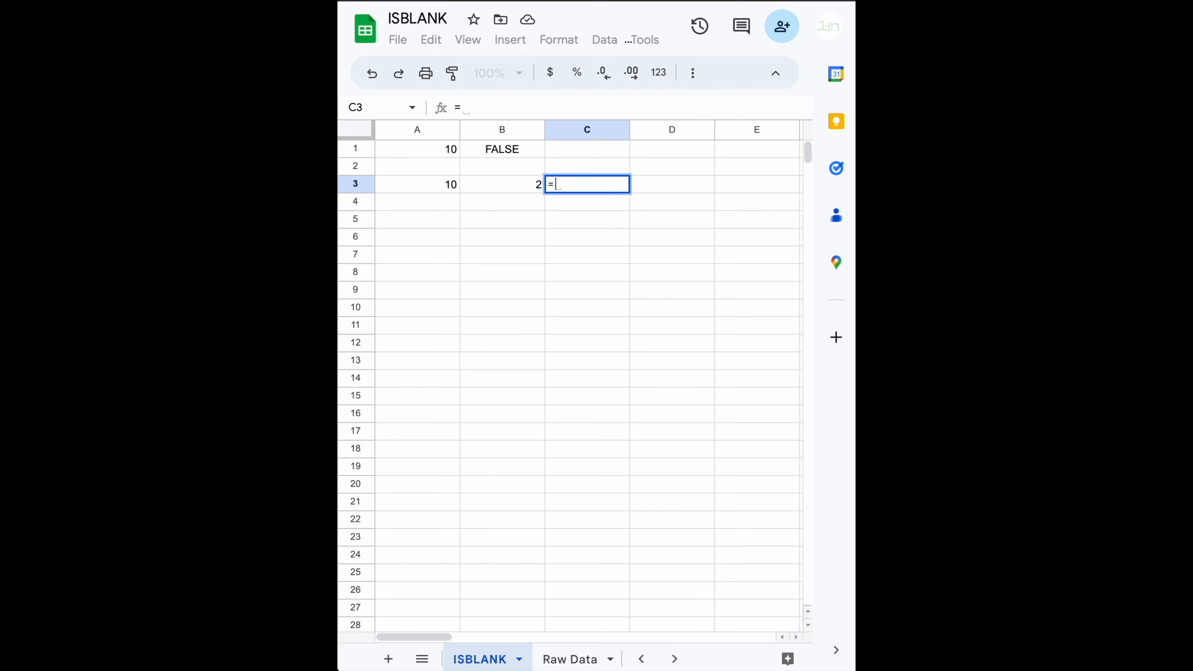
text(if)
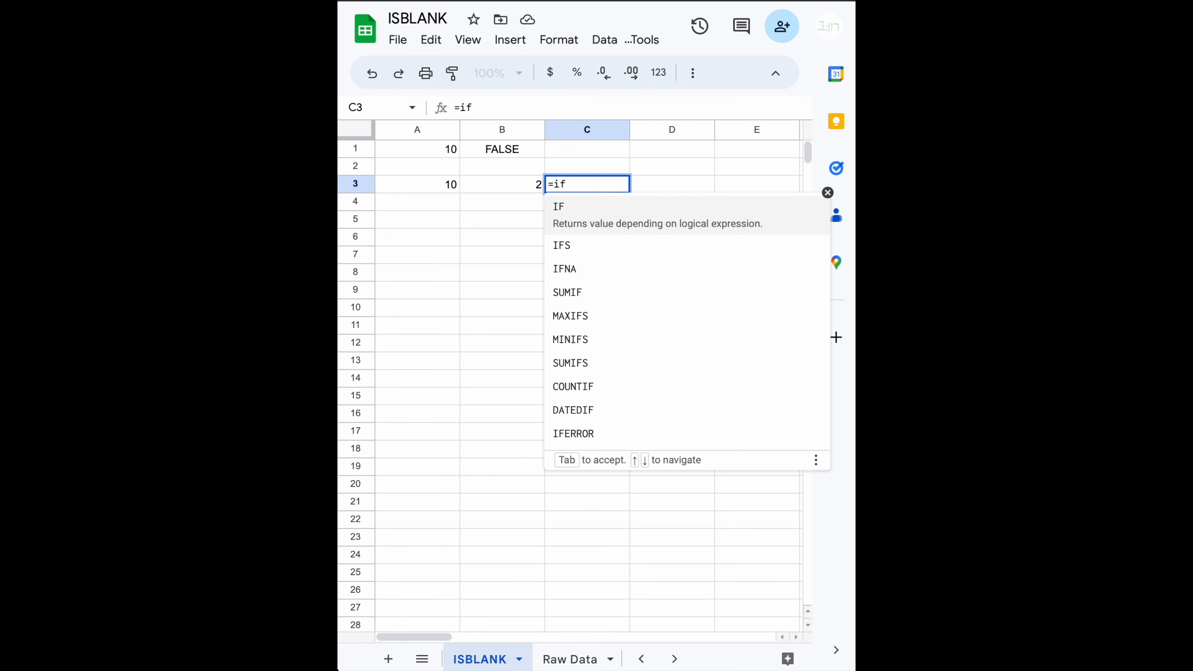
key(Tab)
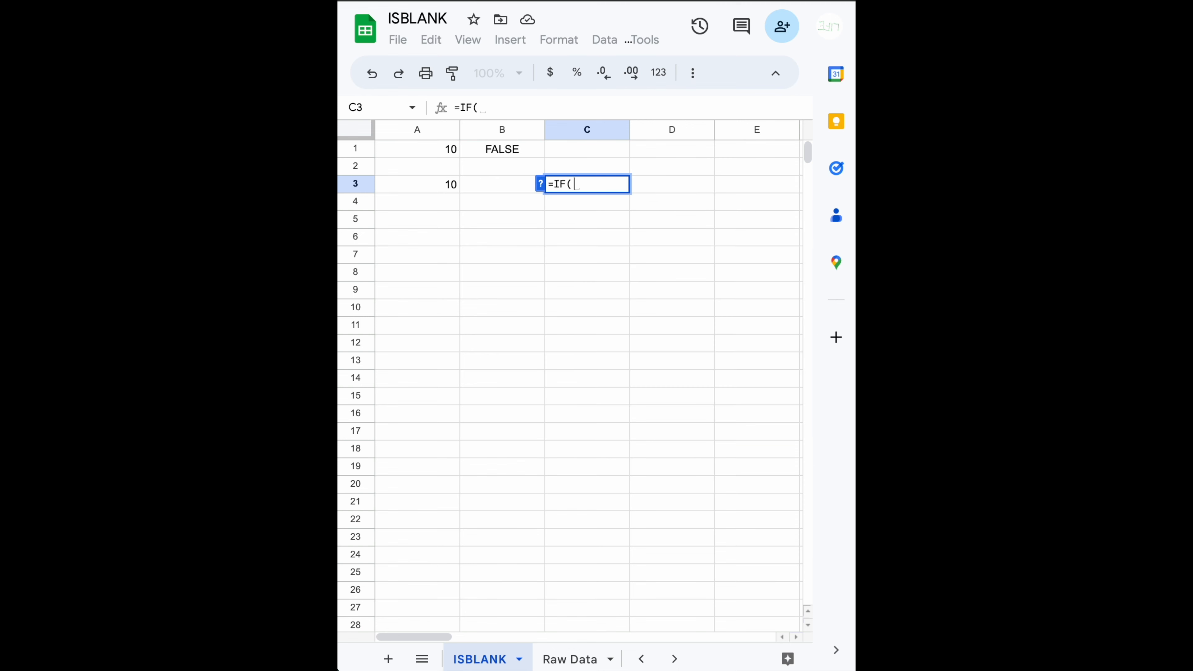
key(Left)
key(Left)
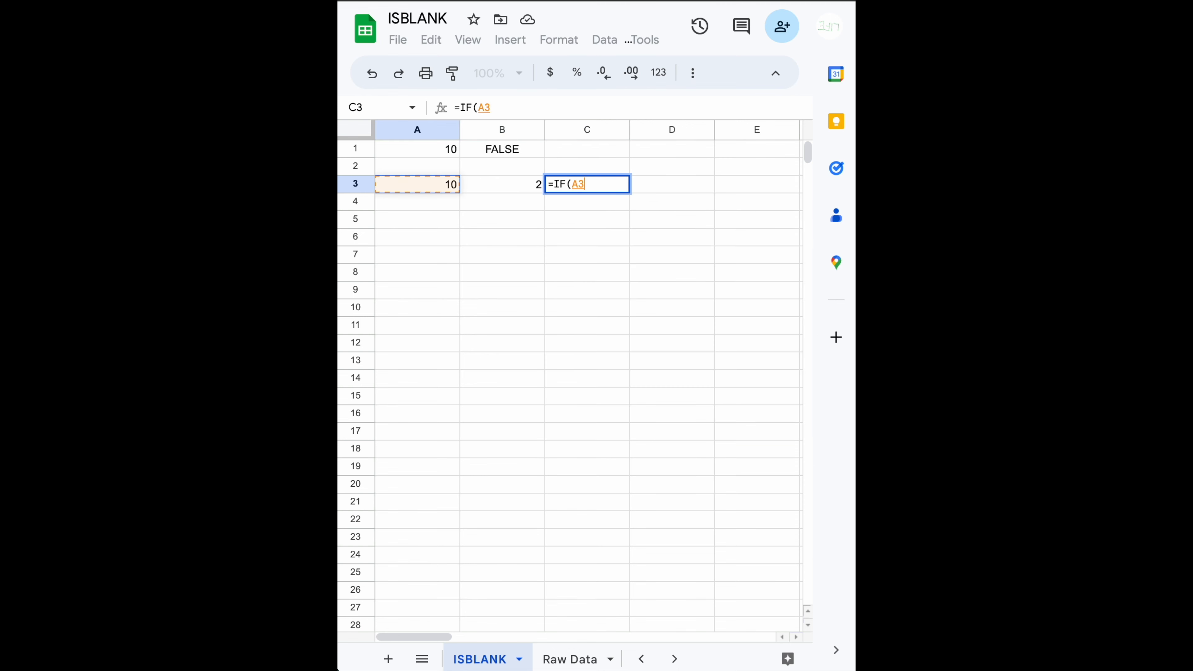
key(BackSpace)
key(BackSpace)
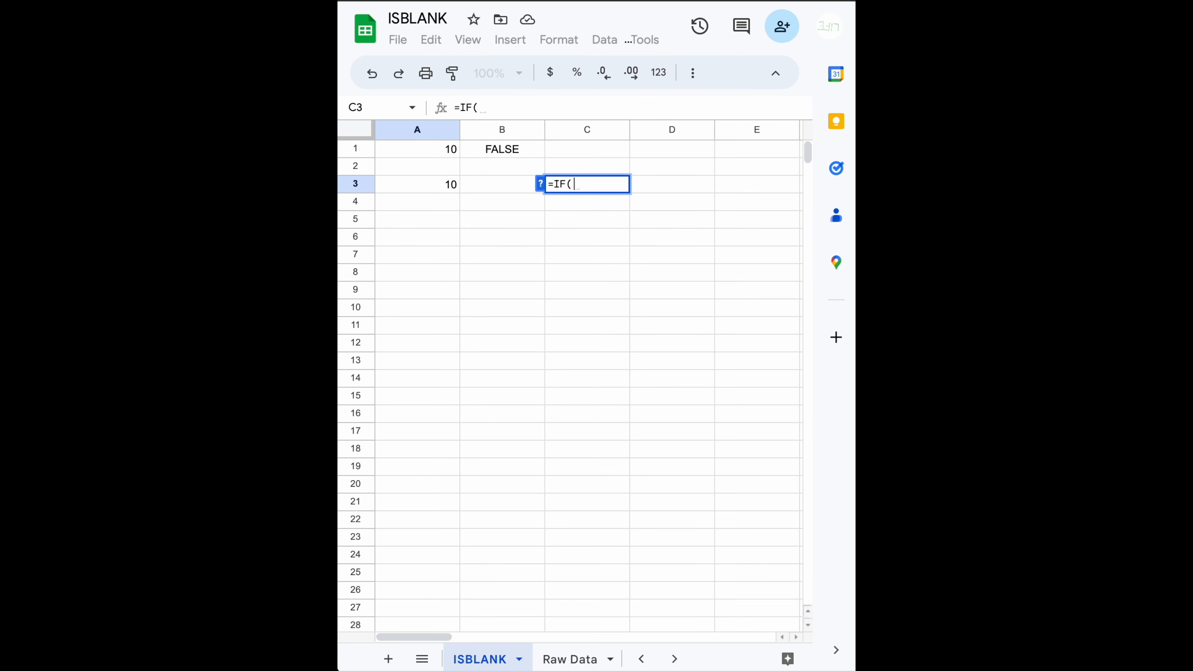
text(isbla)
key(Tab)
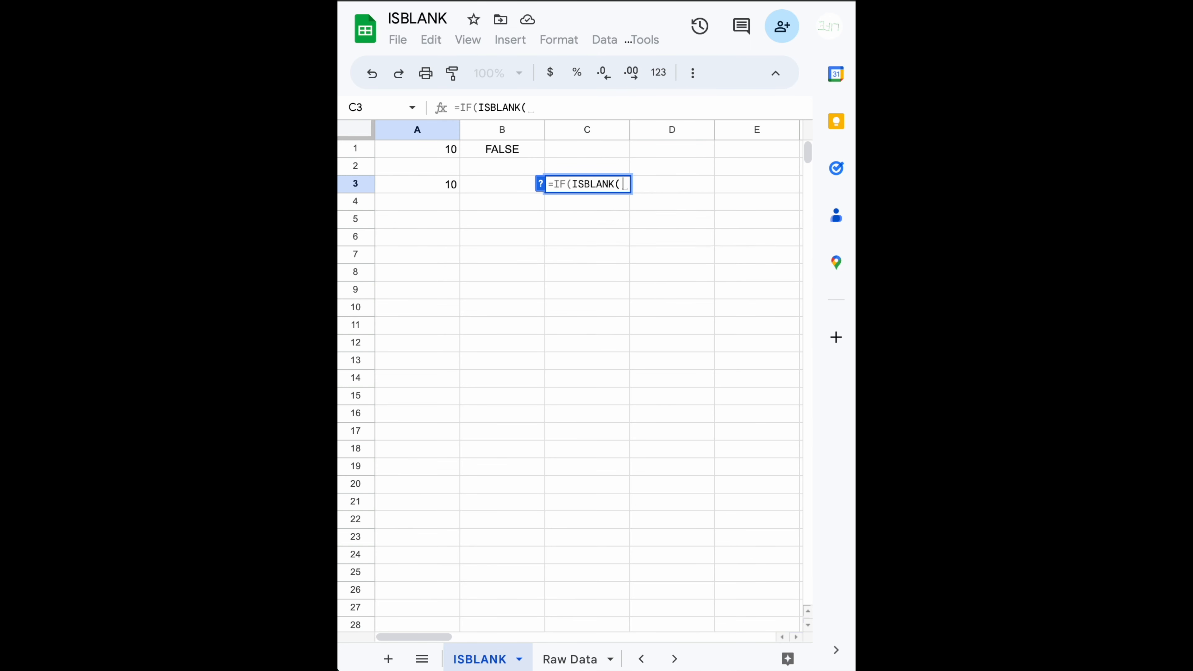
key(Left)
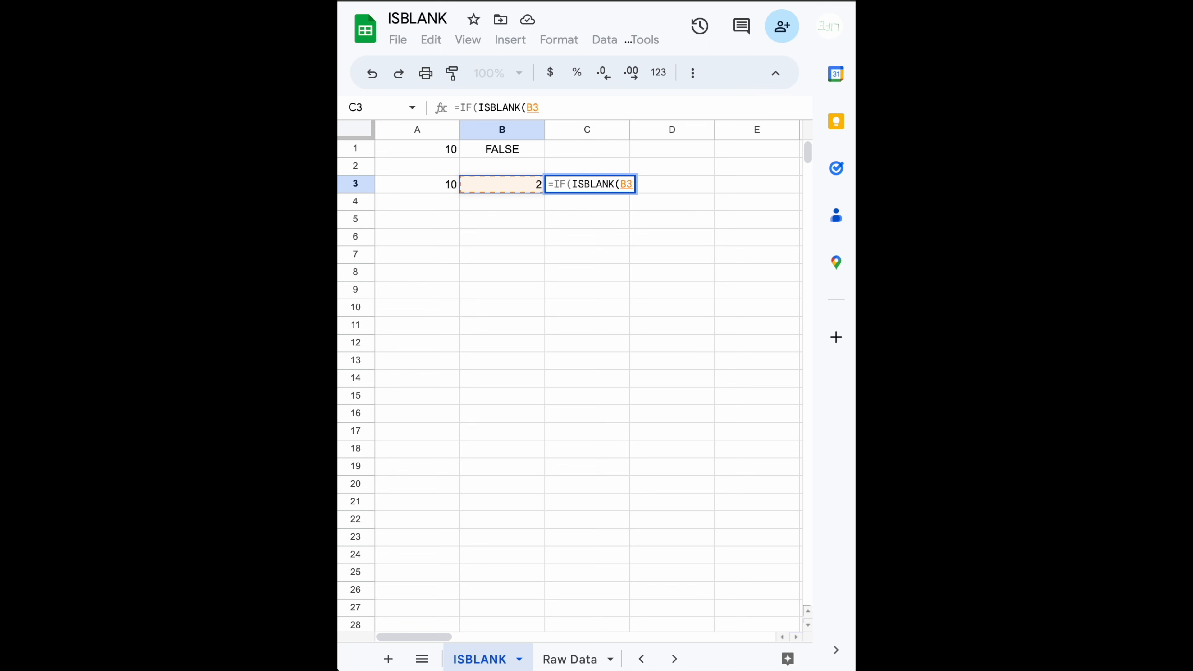
key(Left)
text())
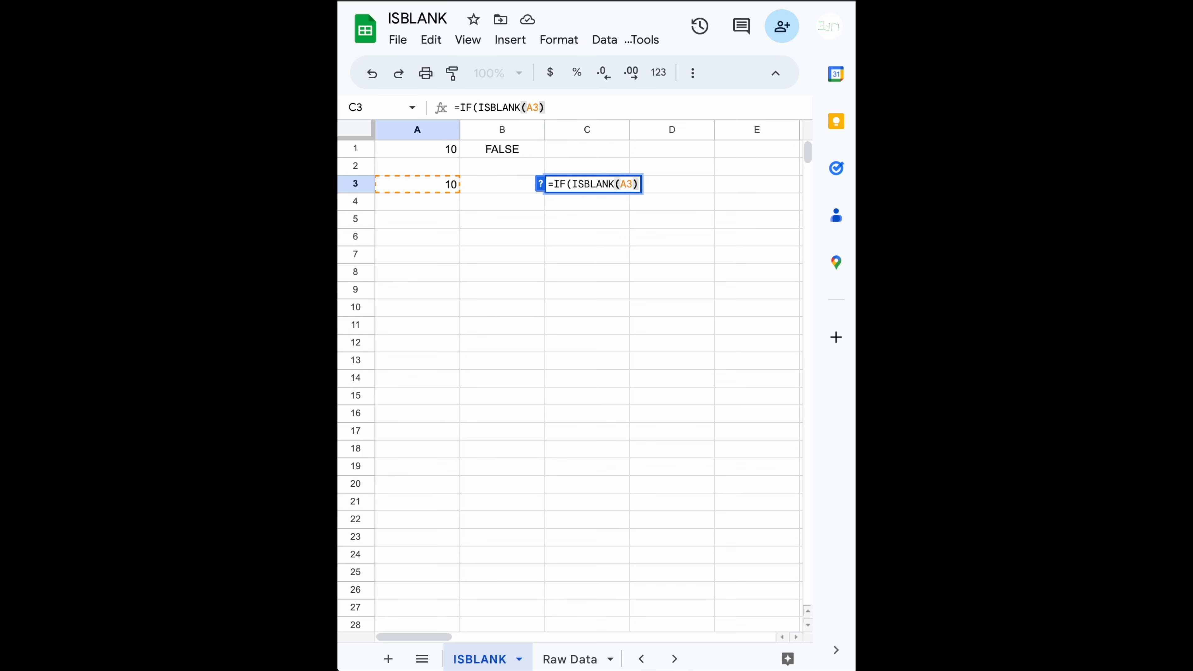
text(,)
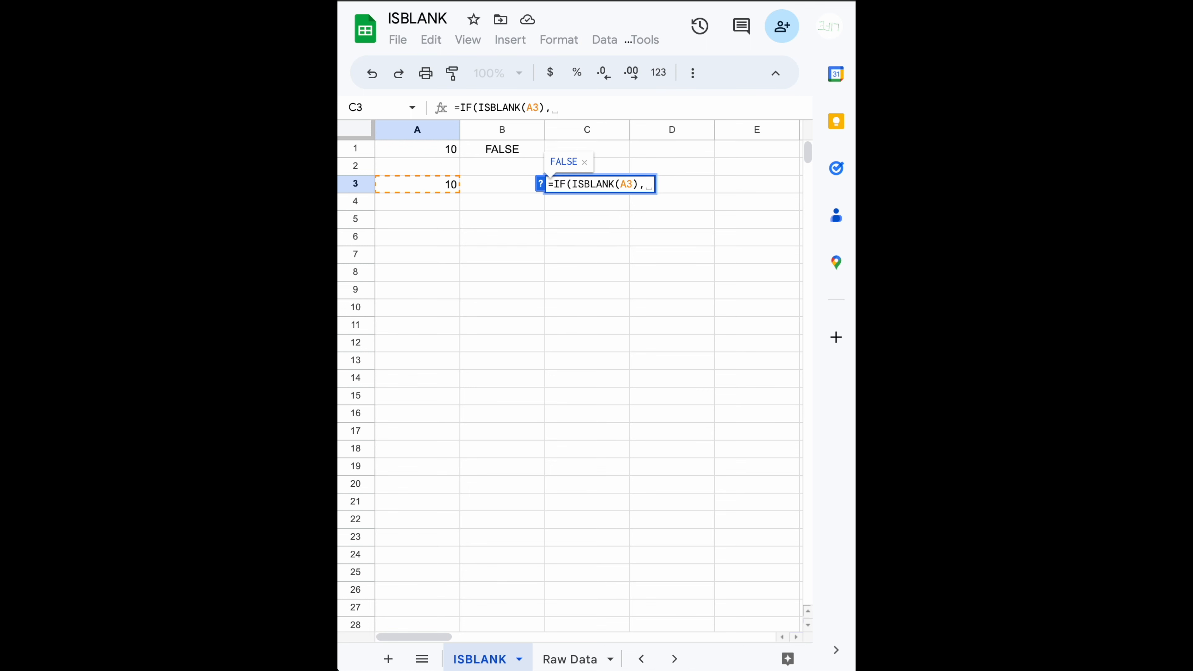
- Complete the C3 formula as =IF(ISBLANK(A3),,A3/B3), leaving the true value empty and dividing A3 by B3 otherwise
text(,)
key(BackSpace)
key(BackSpace)
key(BackSpace)
text(,)
text(,)
text(A3/A3)
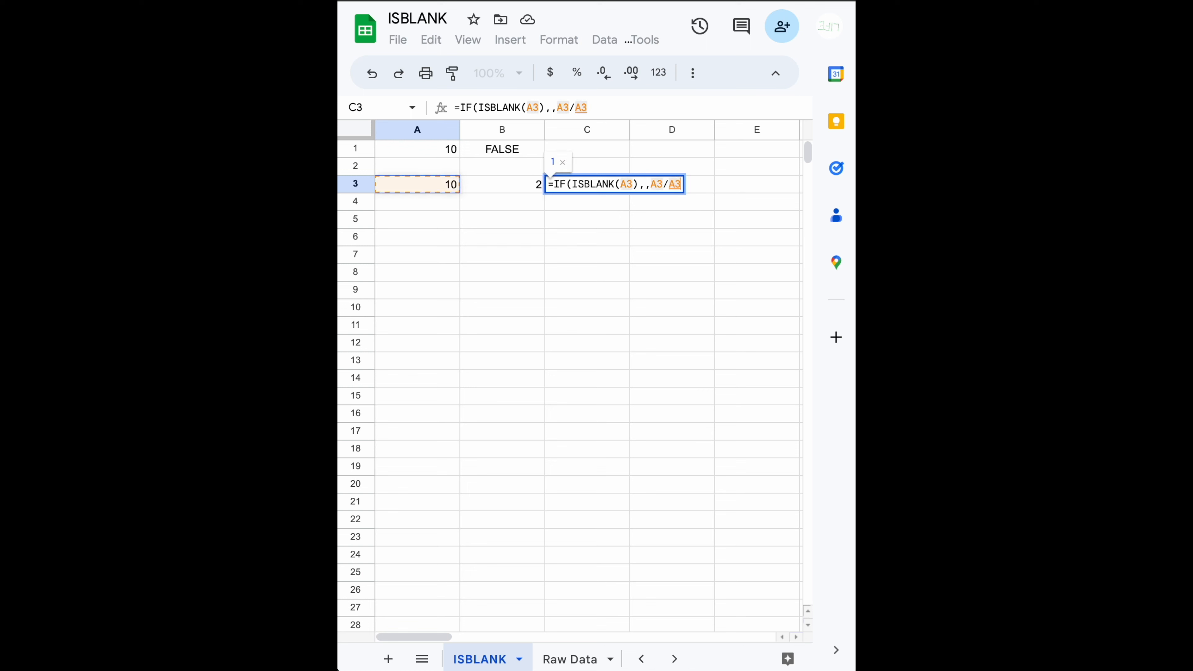
key(Right)
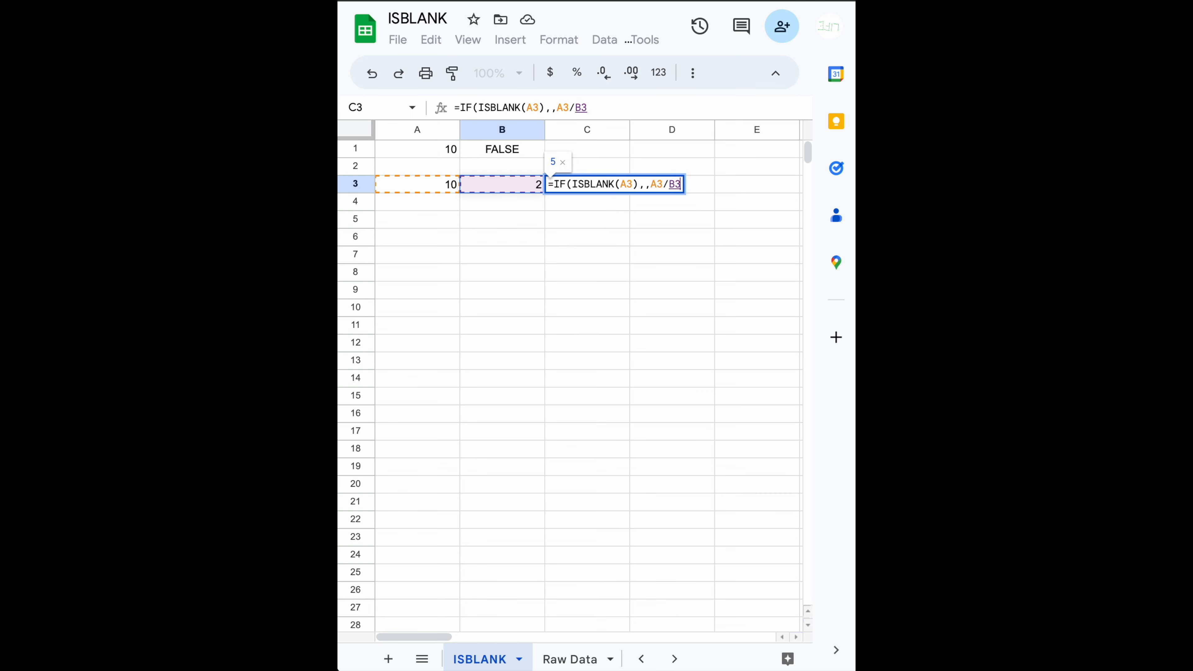
text())
key(Return)
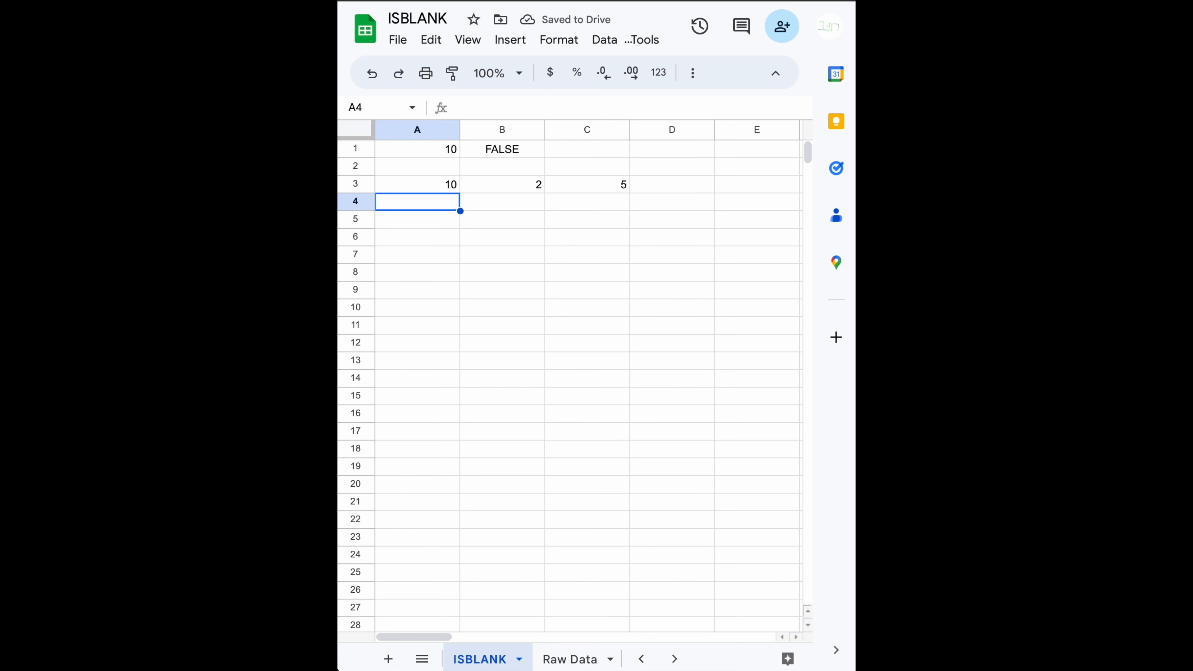
- Clear cell B3 to test the C3 formula with an empty divisor, and undo the deletion
key(Up)
key(Right)
key(Delete)
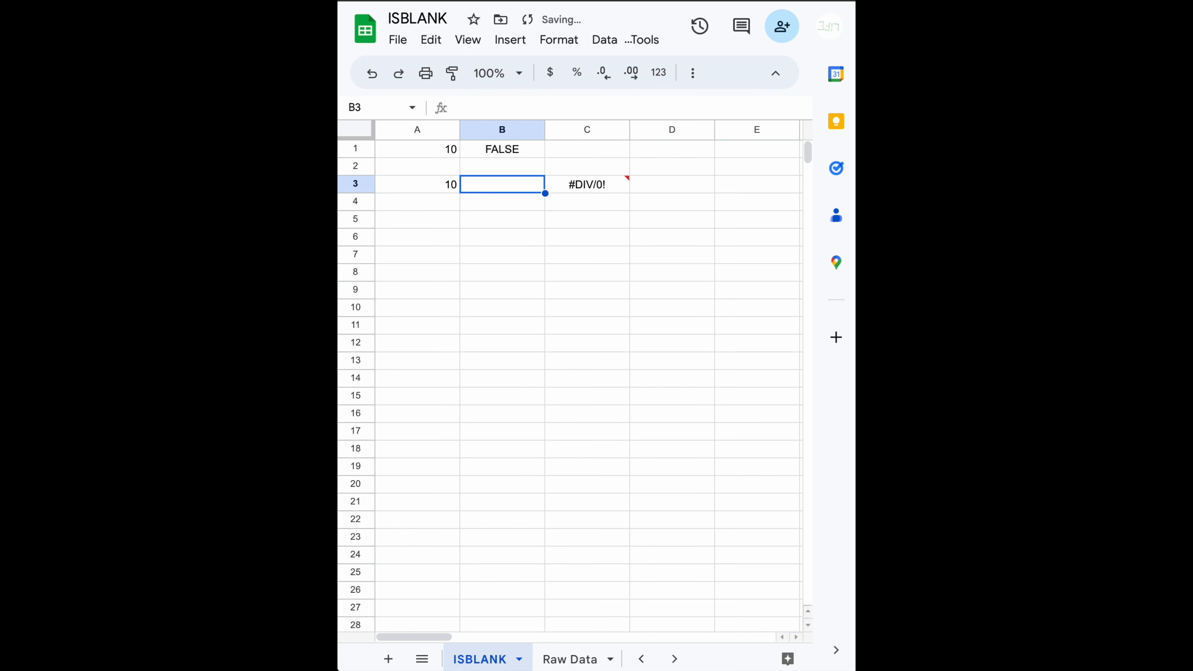
key(ctrl+z)
- Clear cell A3 to test the C3 formula's blank check, and undo the deletion
key(Left)
key(Delete)
key(Down)
key(Up)
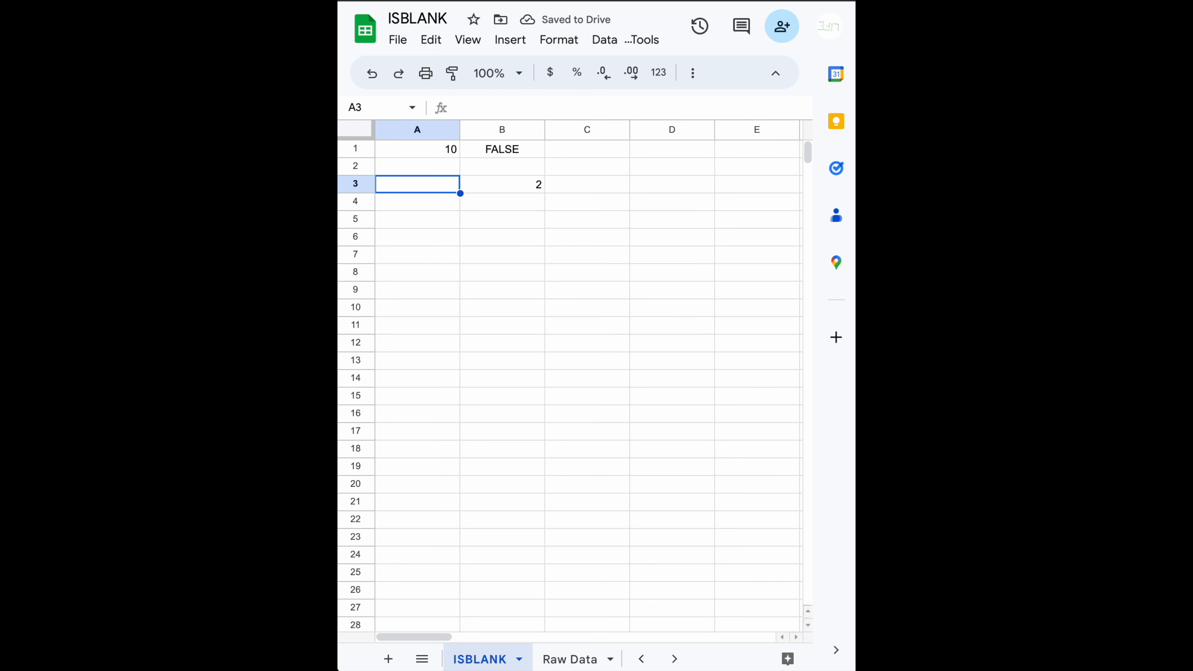
key(ctrl+z)
key(Right)
key(Right)
key(Left)
key(Left)
key(Right)
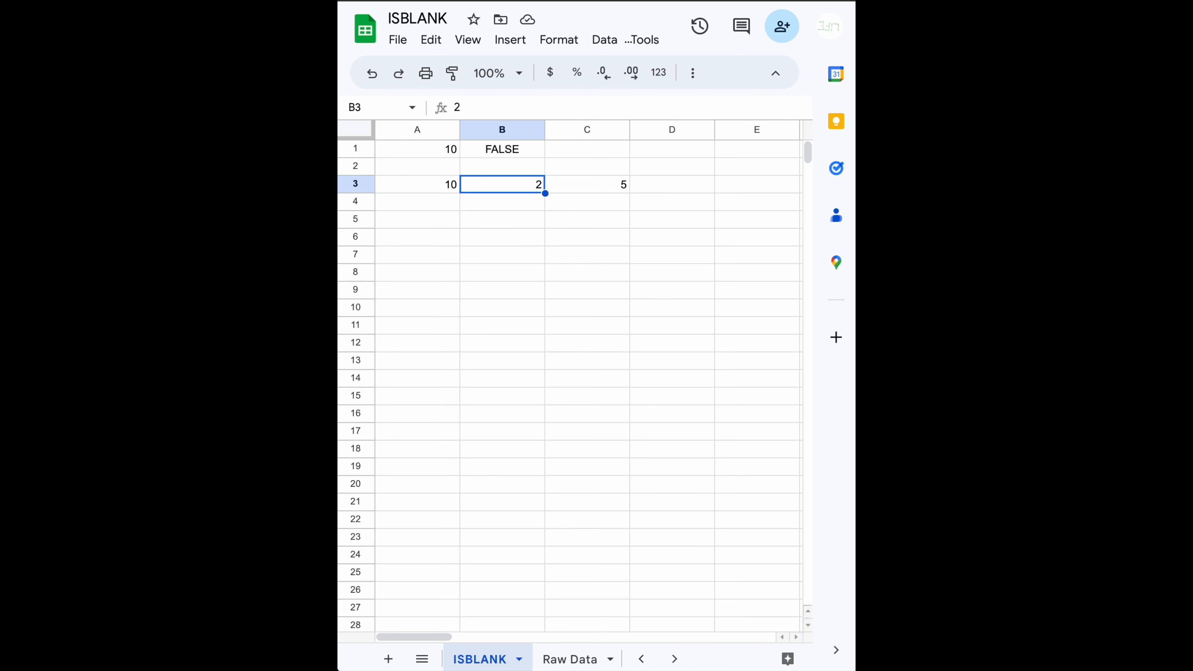
click(513, 228)
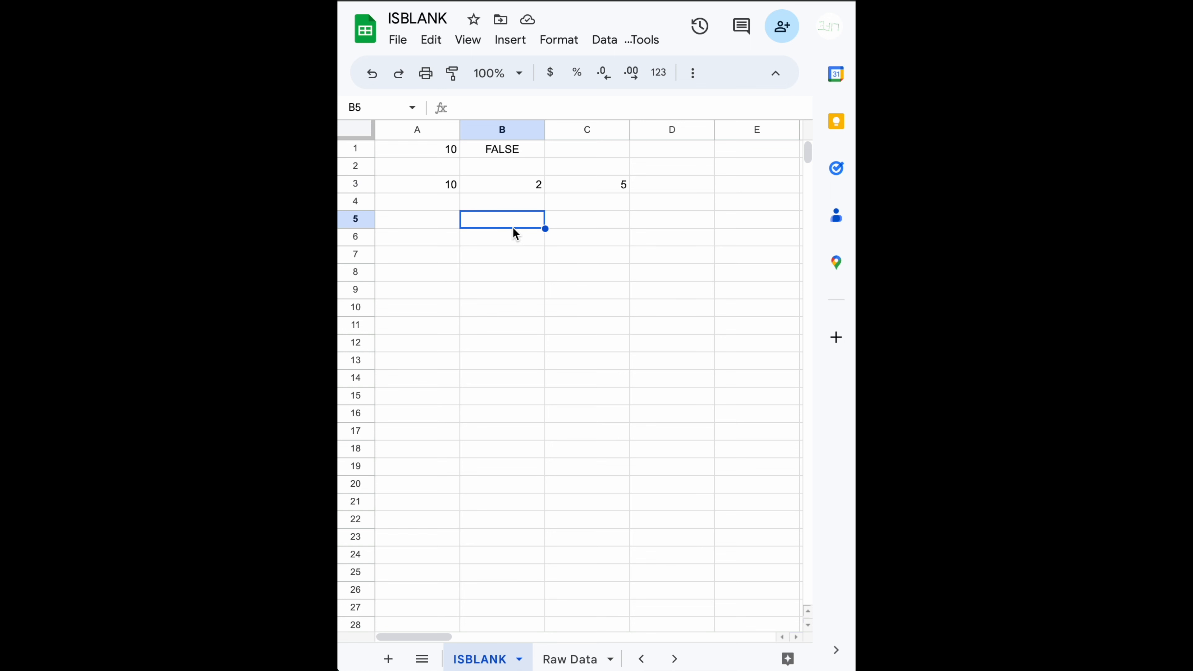